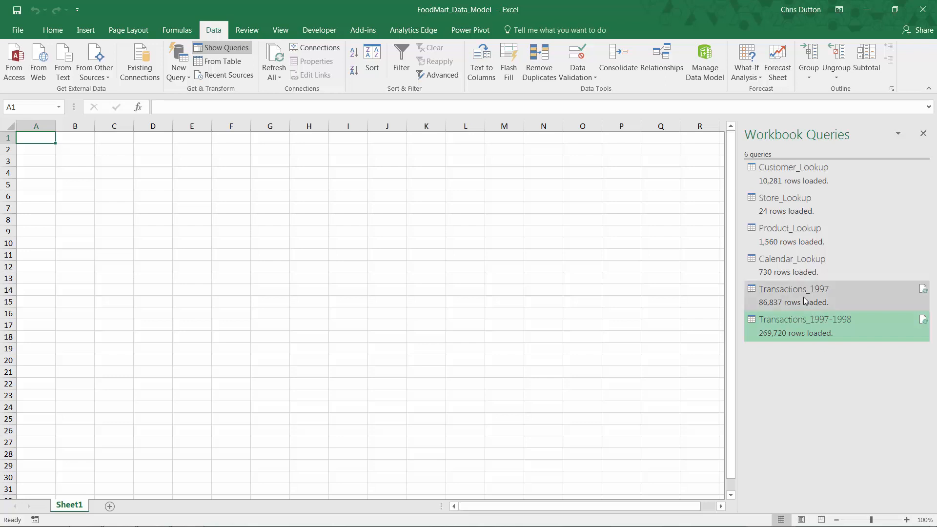
Step: Delete the Transactions_1997-1998 and Transactions_1997 queries from the workbook
mouse_move(807, 304)
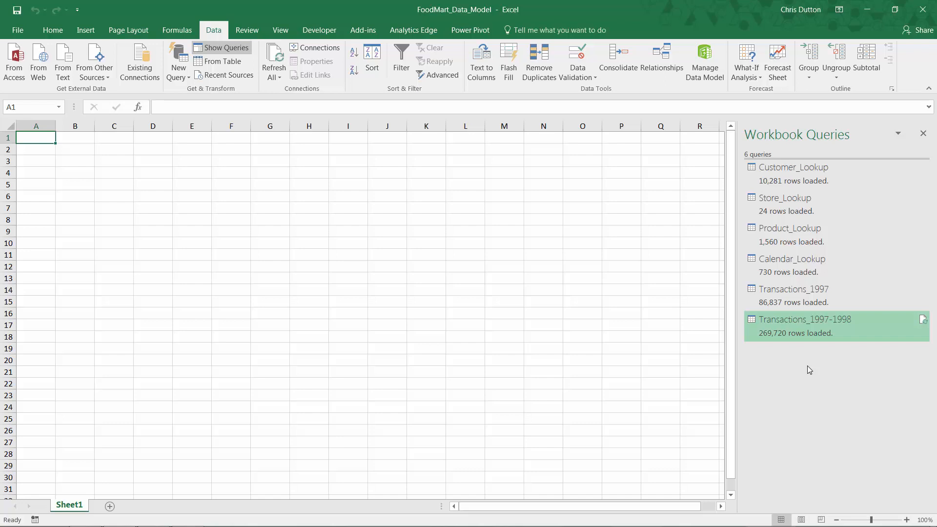
right_click(797, 321)
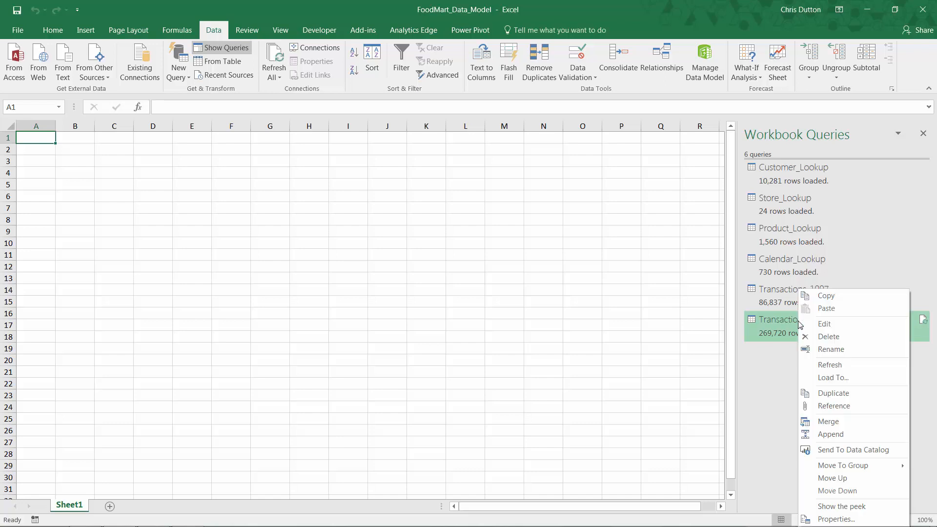
click(815, 339)
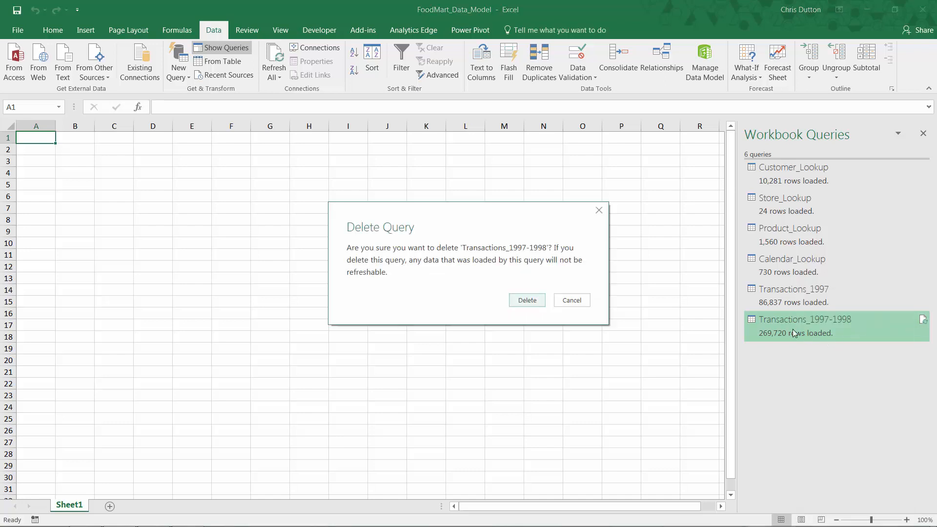
click(527, 300)
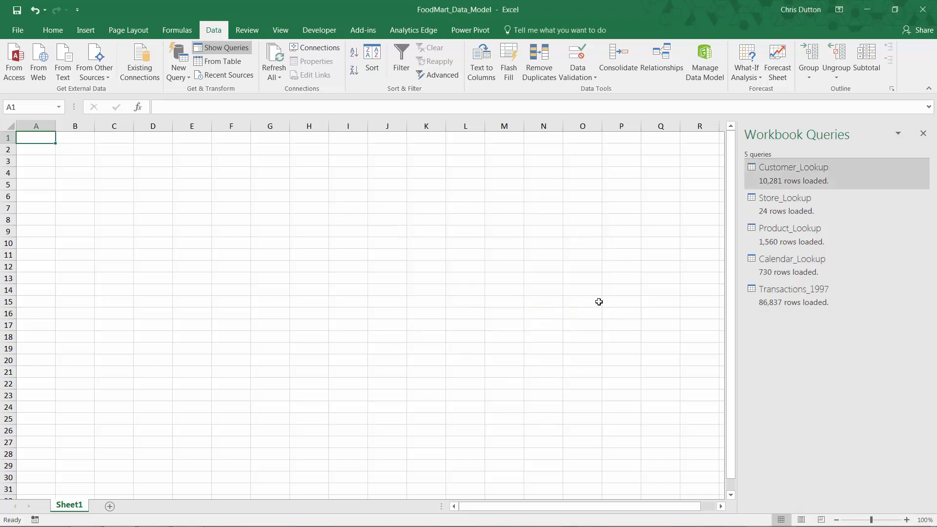
right_click(794, 304)
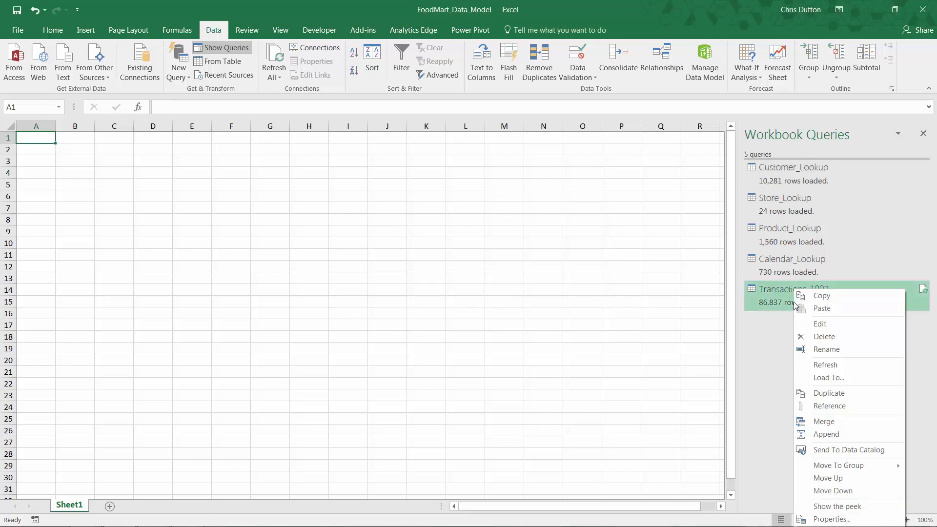
click(824, 337)
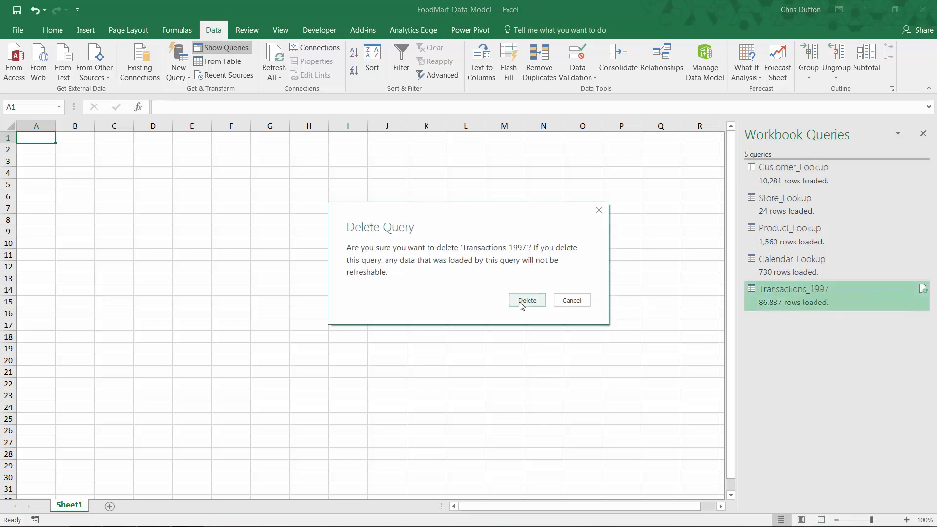
click(526, 300)
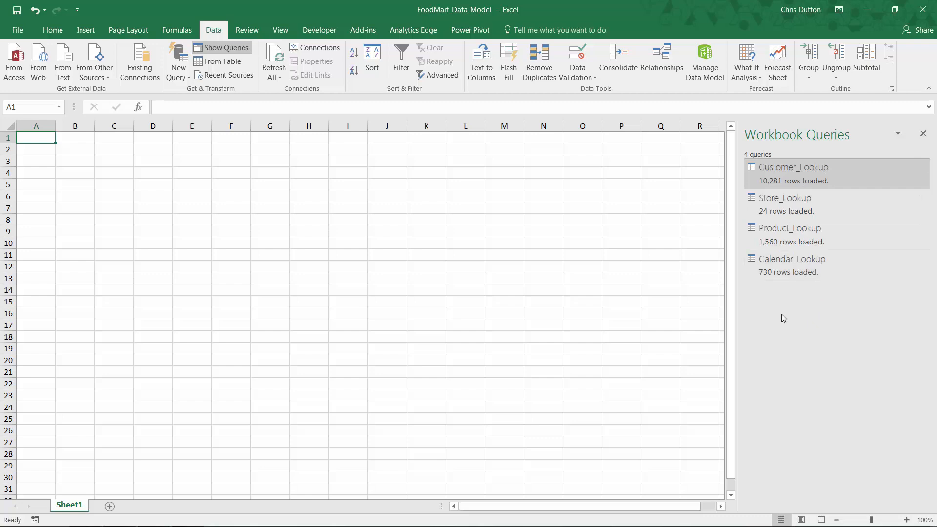
Step: In Windows Explorer, create a folder named Transactions inside the FoodMart Data folder on the Desktop
mouse_move(142, 525)
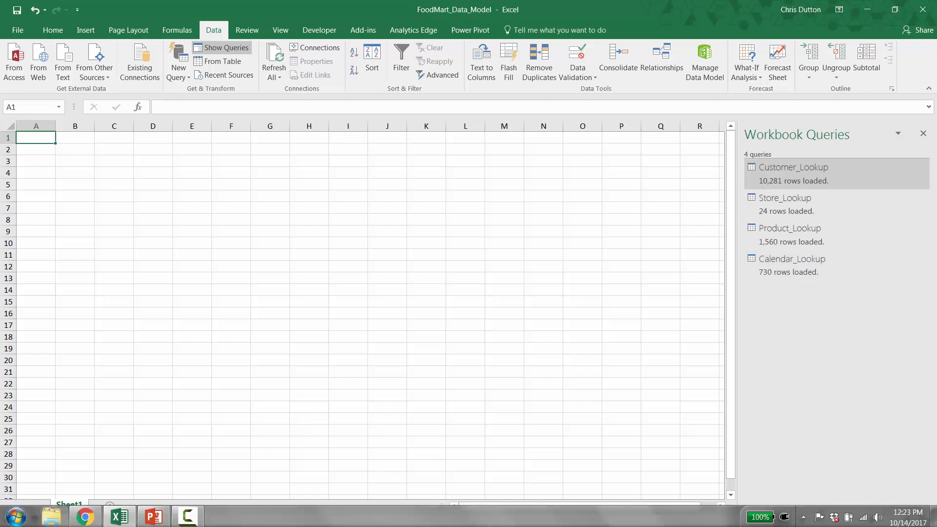
click(52, 516)
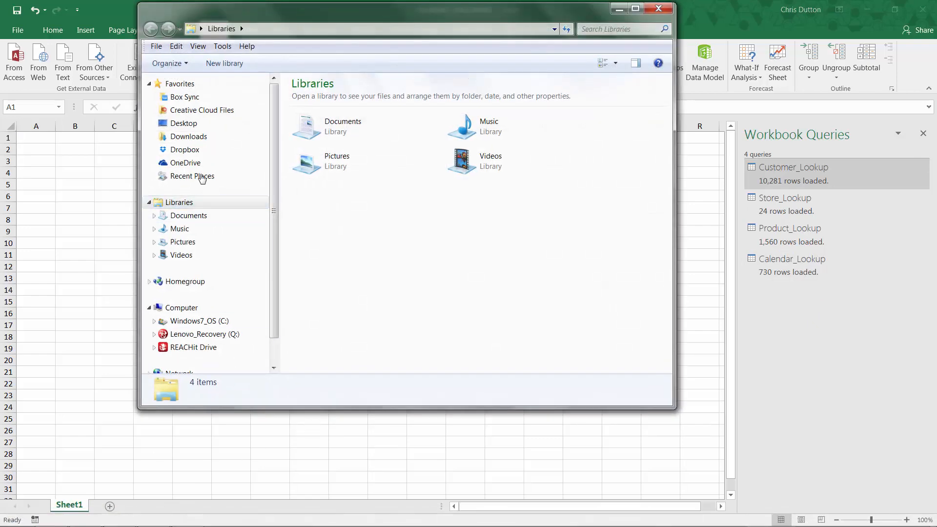
click(183, 126)
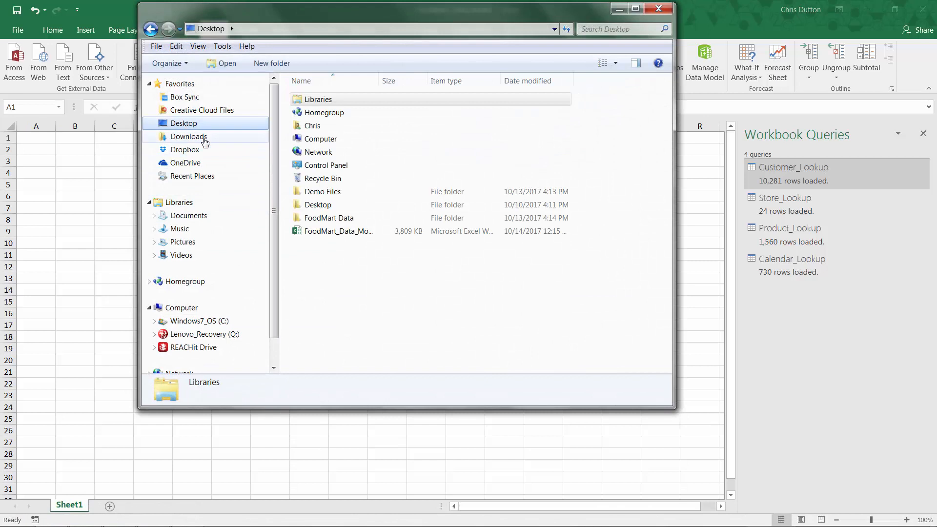
double_click(322, 219)
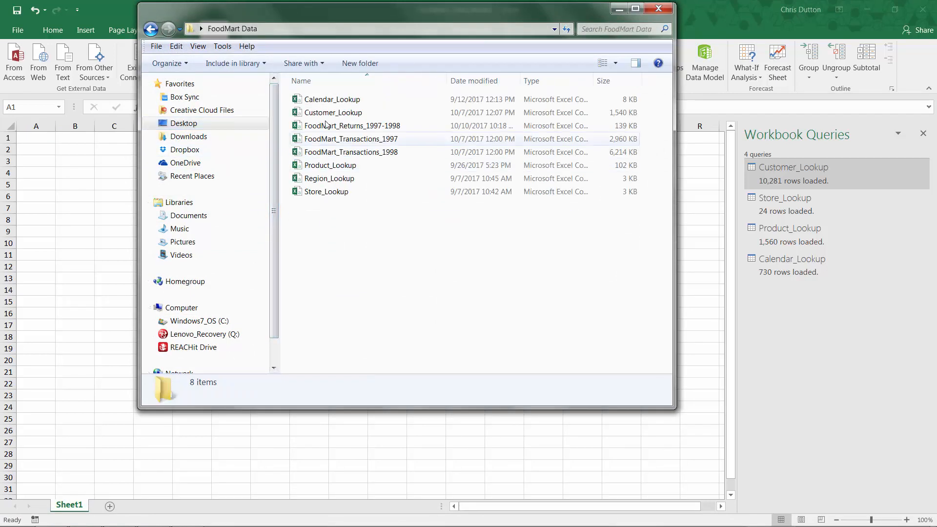
right_click(326, 225)
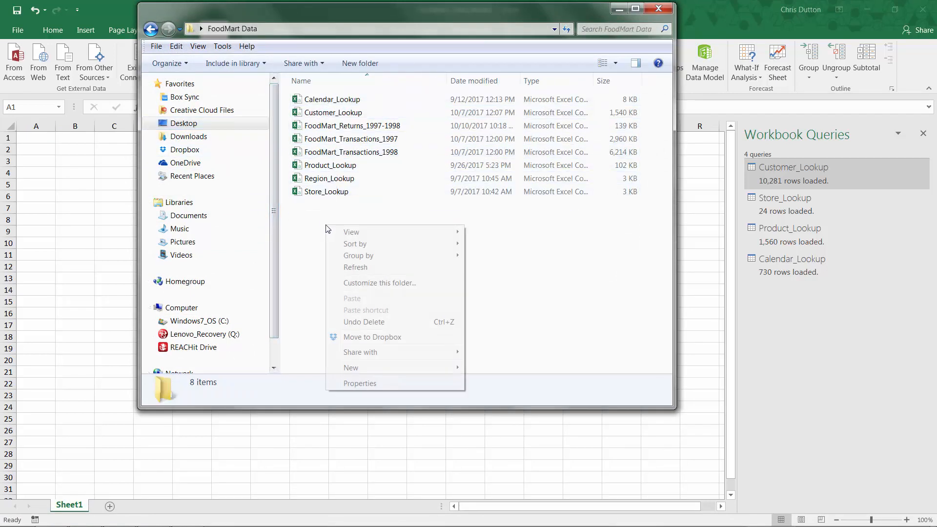
mouse_move(362, 372)
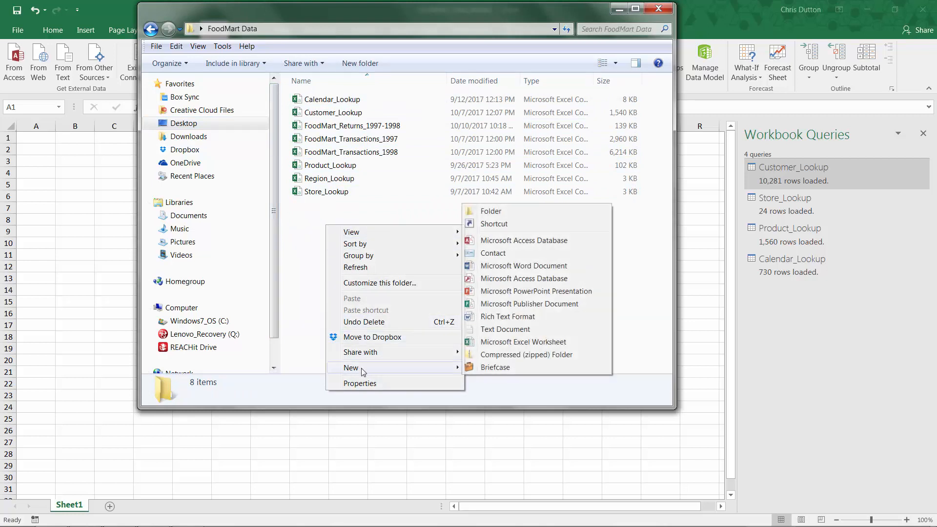
click(491, 213)
text(T)
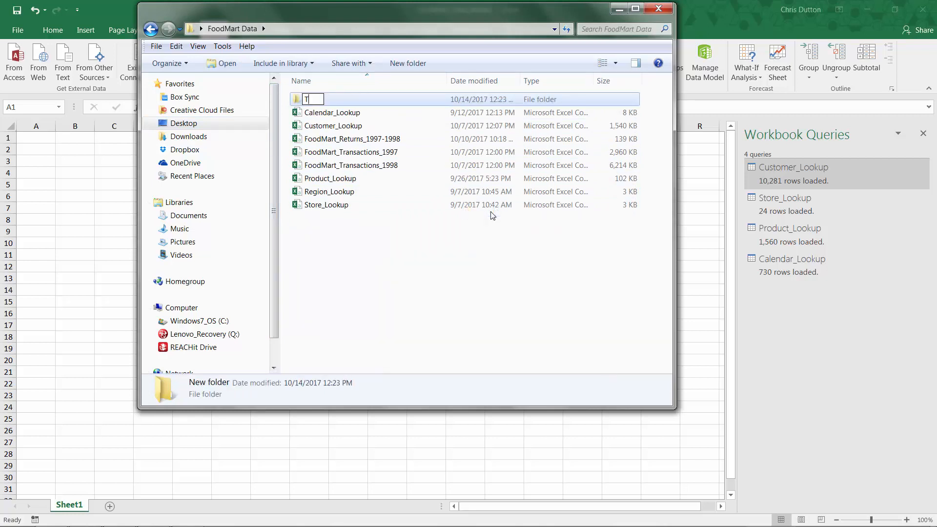
text(ransactions)
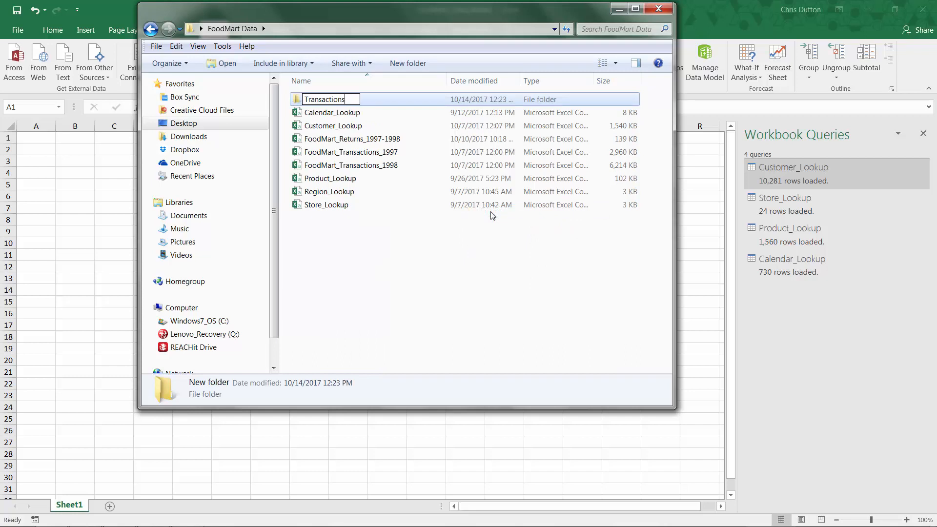
key(Return)
Step: Move FoodMart_Transactions_1997 and FoodMart_Transactions_1998 into the Transactions folder, check its contents and close the file window
click(349, 154)
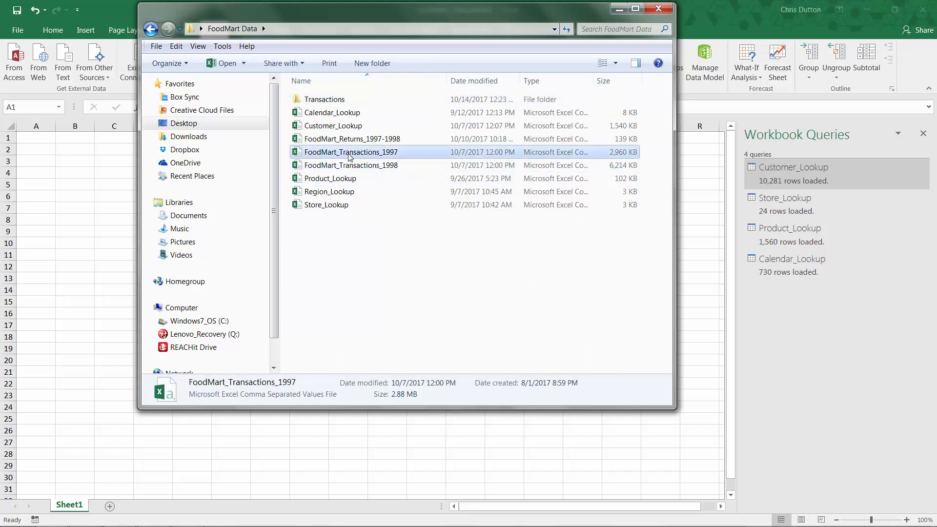
shift+click(354, 166)
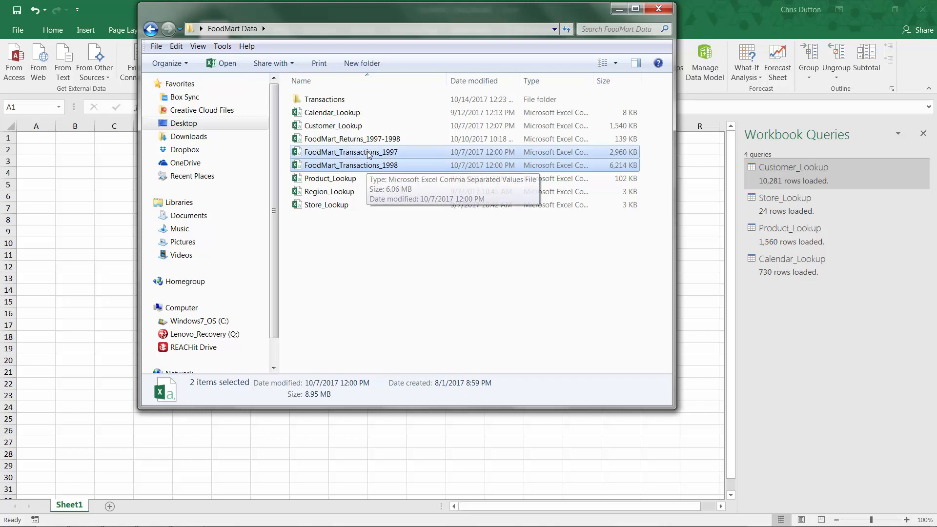
drag(367, 165, 325, 101)
double_click(325, 100)
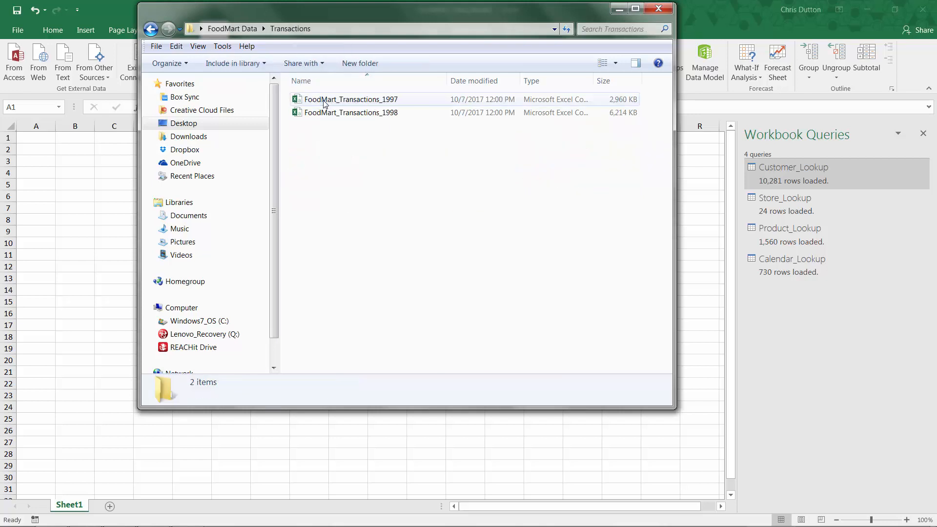
click(245, 32)
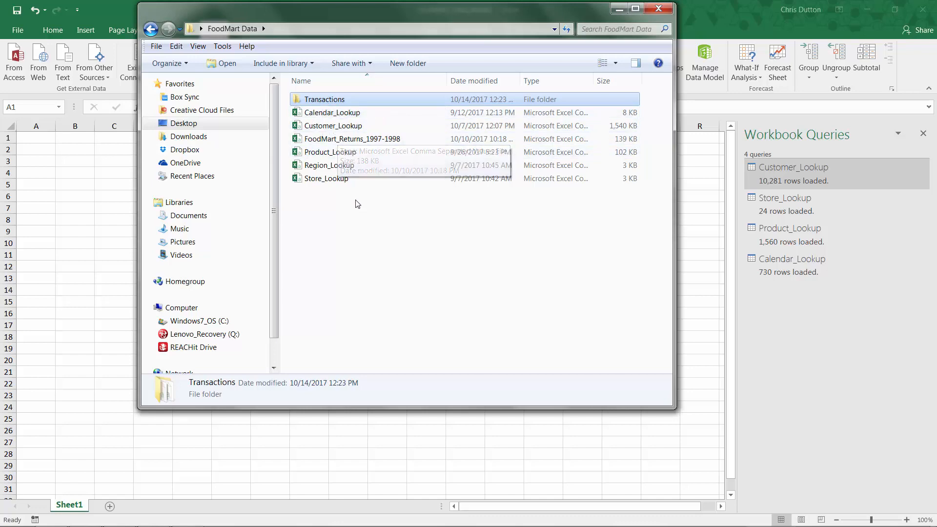
click(658, 9)
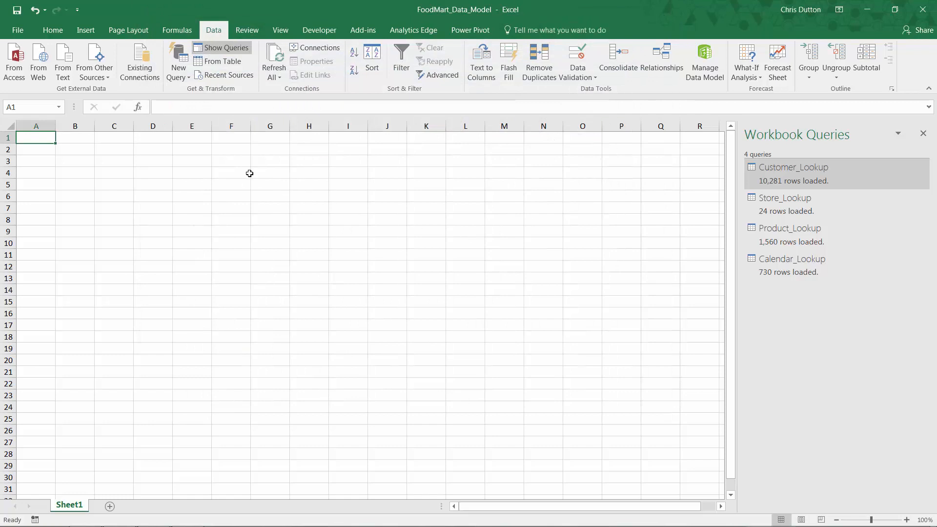
Step: Create a new query from a folder, using the Transactions folder inside FoodMart Data on the Desktop as the source
click(185, 79)
mouse_move(211, 96)
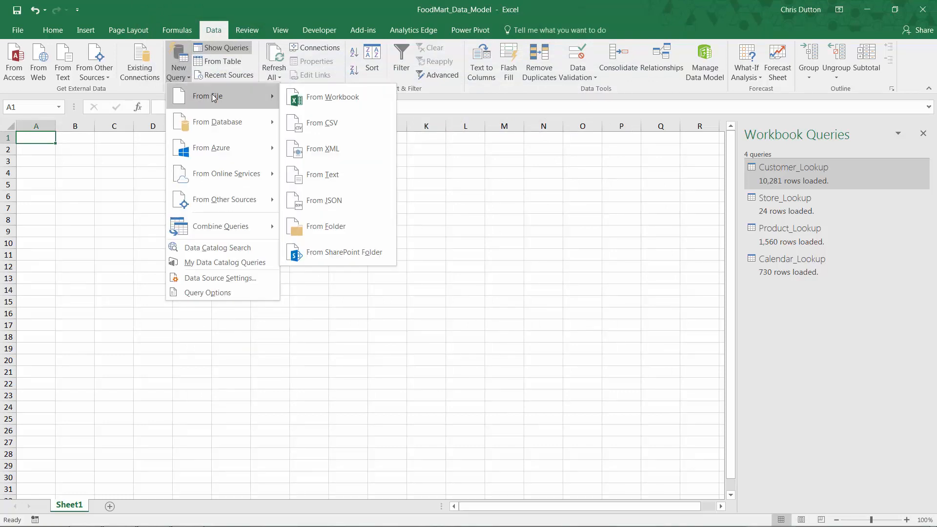
click(343, 230)
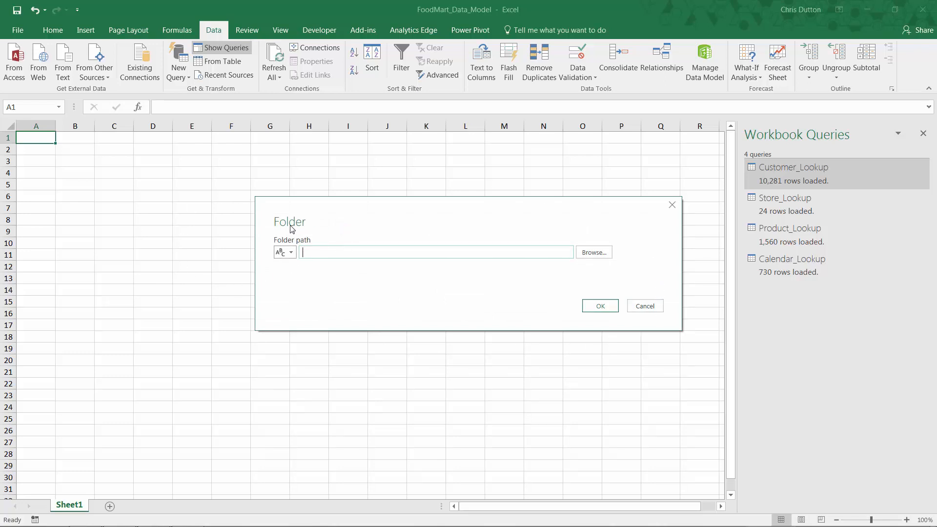
click(593, 256)
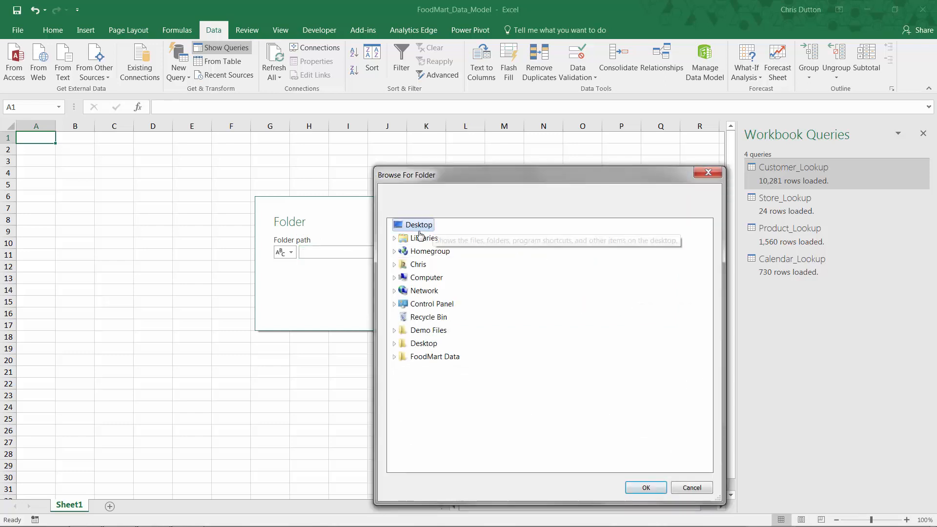
click(394, 357)
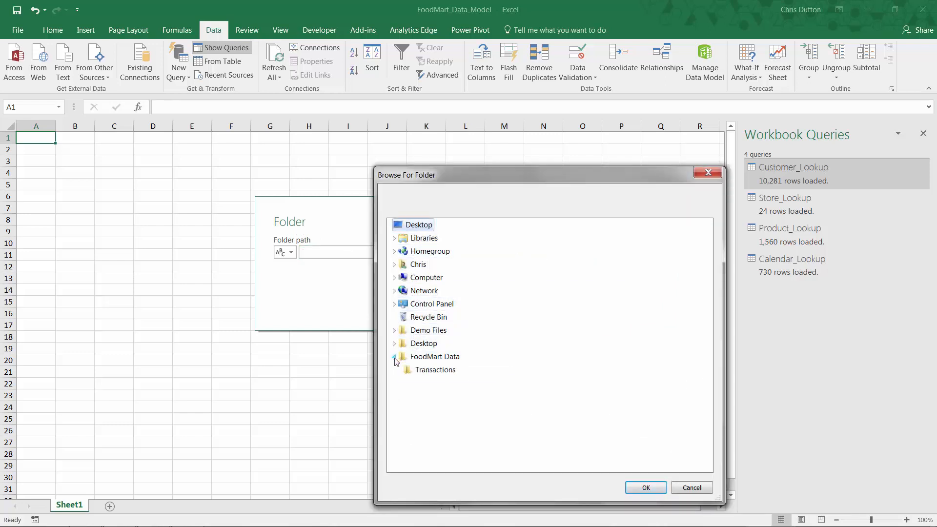
click(424, 372)
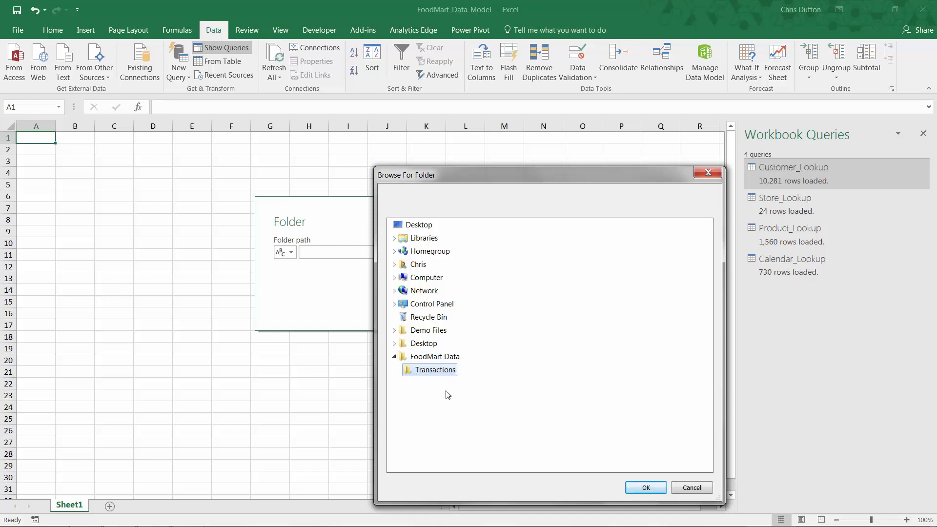
click(645, 489)
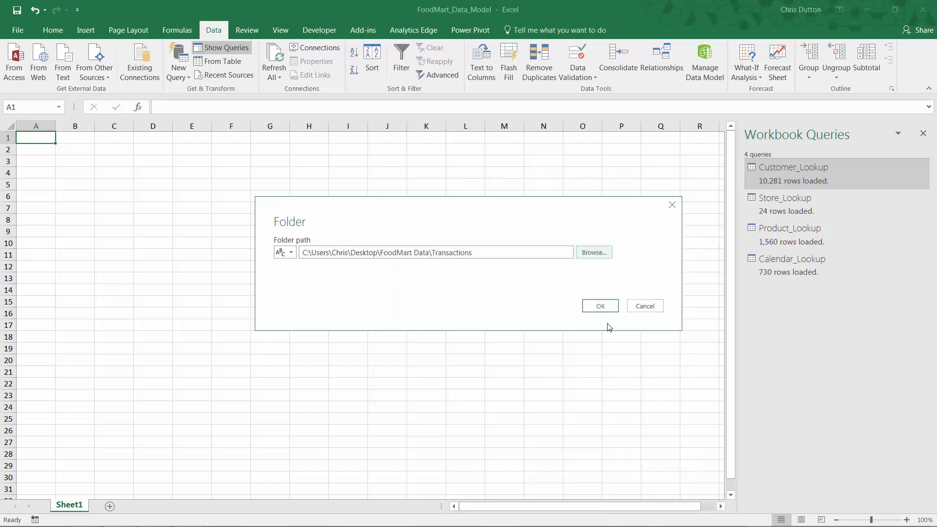
click(599, 309)
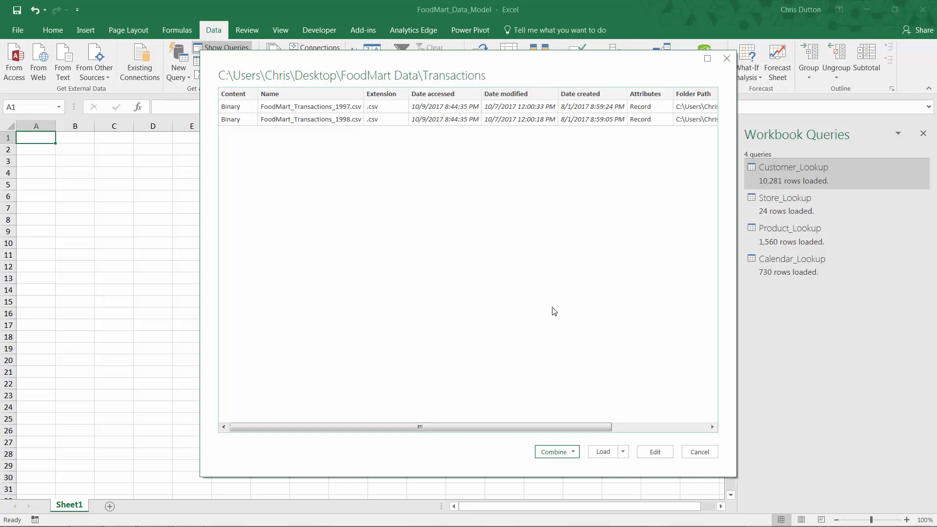
click(574, 453)
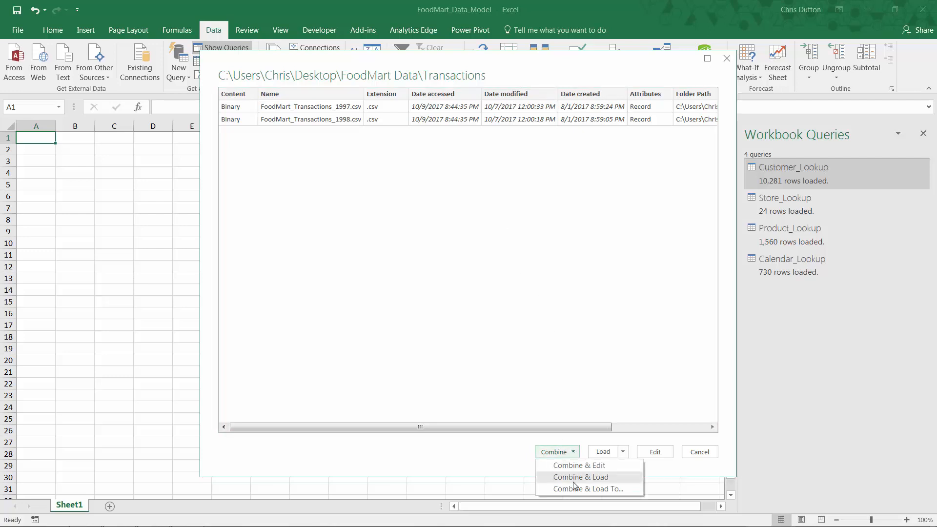
click(510, 456)
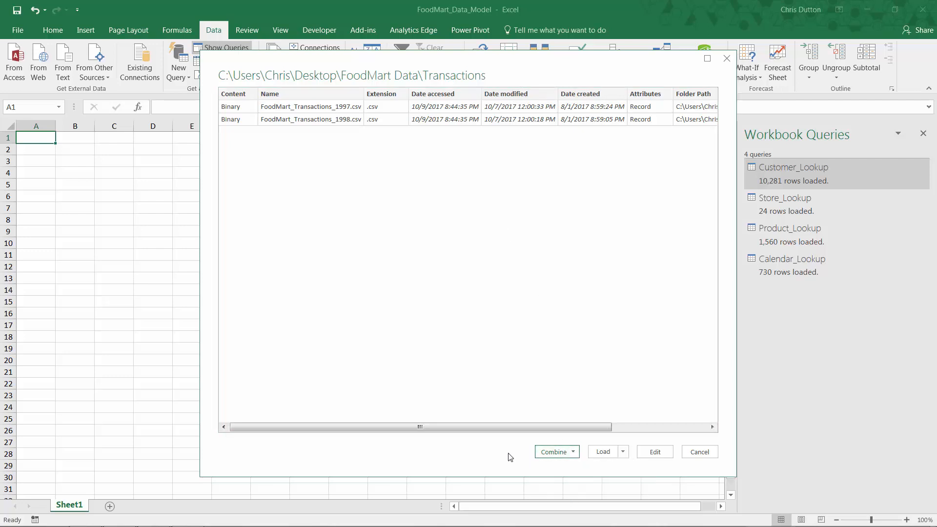
click(622, 452)
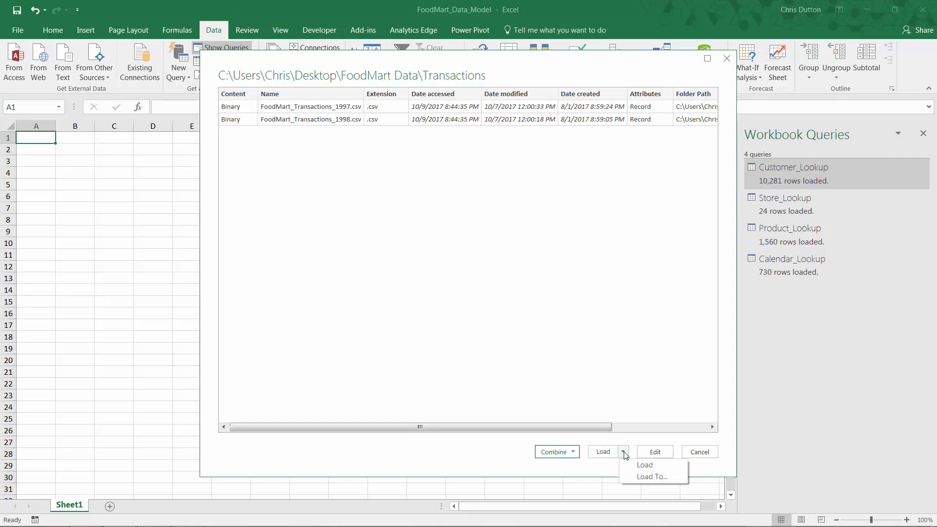
click(502, 451)
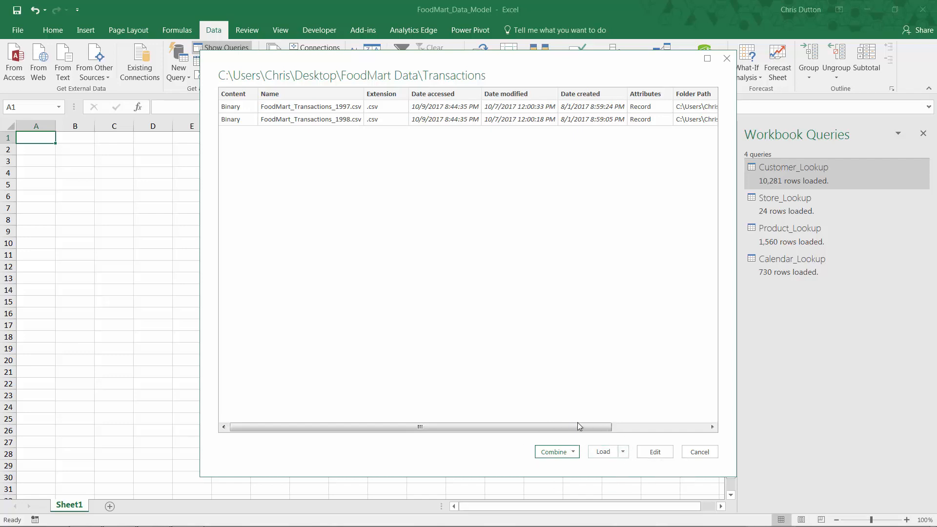
Step: Open the folder query for editing and combine the files in its Content column, using FoodMart_Transactions_1998.csv as the example file
click(656, 452)
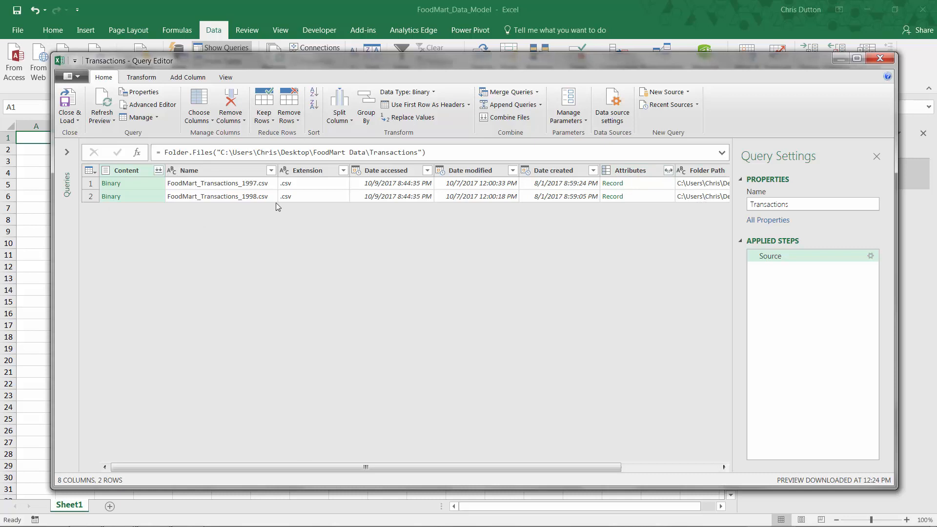
click(68, 154)
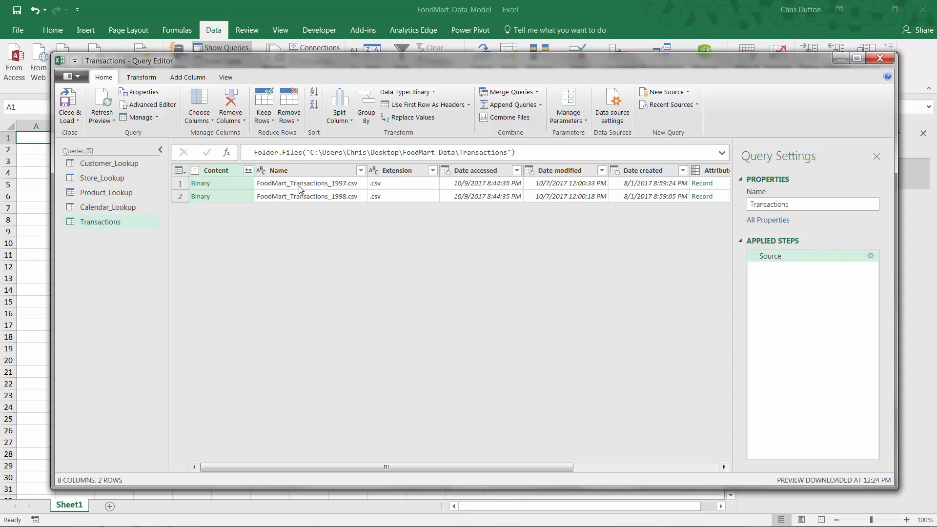
click(249, 172)
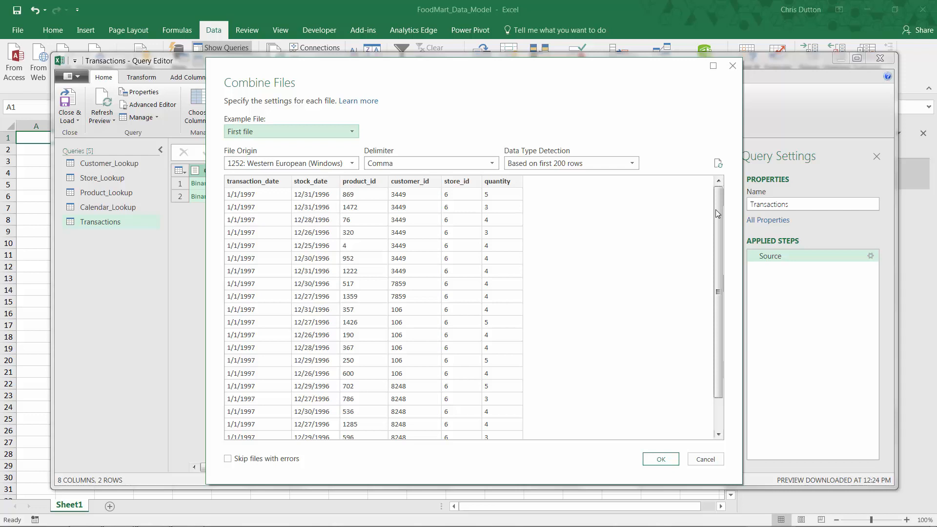
mouse_move(715, 213)
mouse_down()
mouse_move(717, 291)
mouse_move(718, 195)
mouse_up()
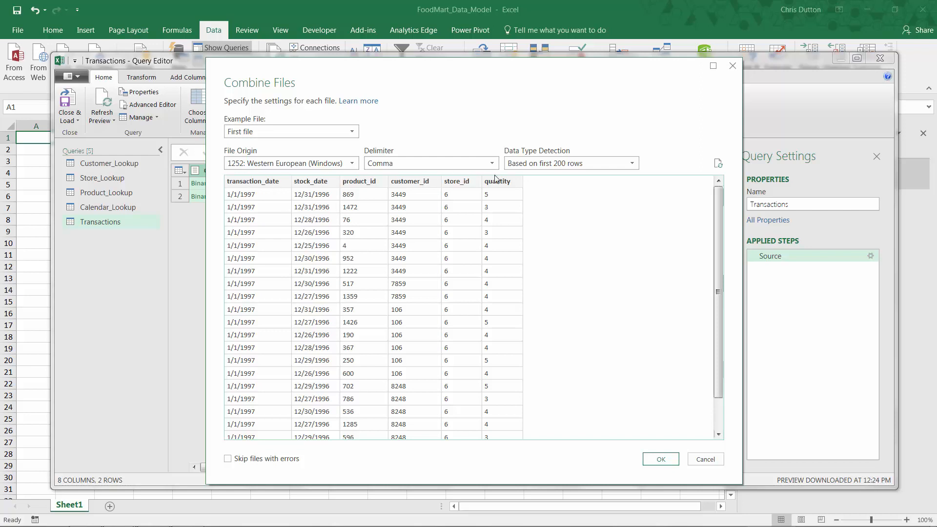
click(349, 134)
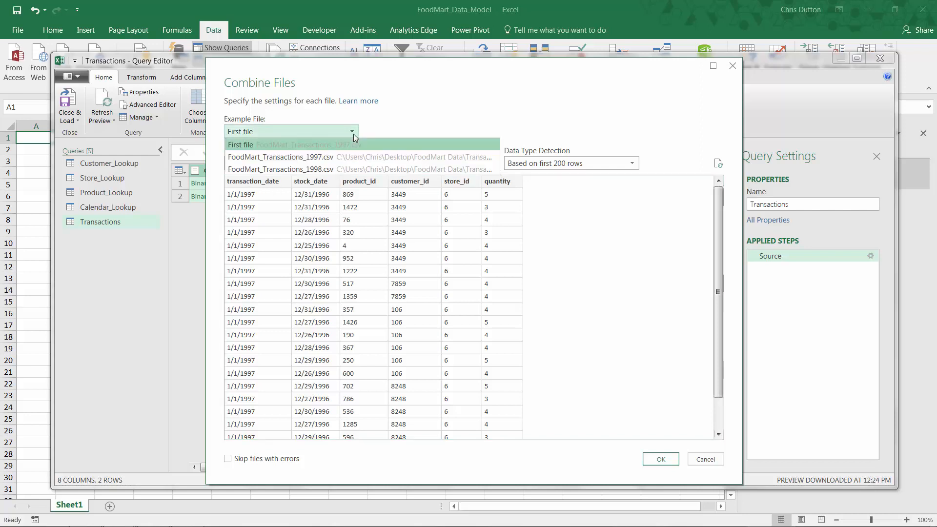
click(330, 157)
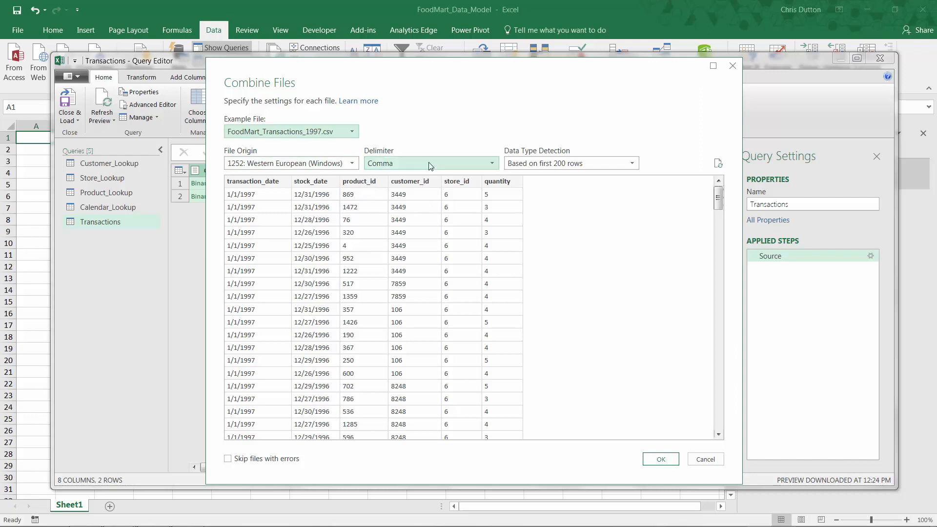
click(351, 132)
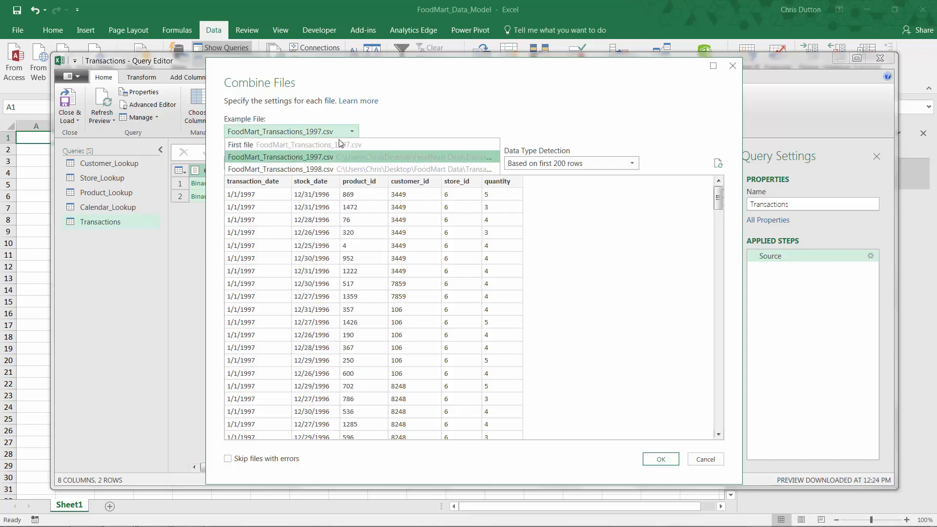
click(322, 169)
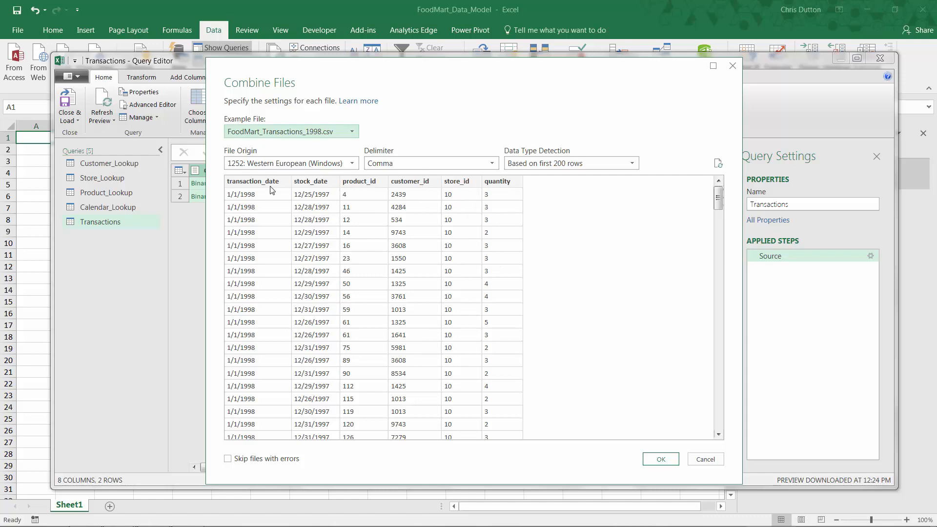
click(659, 460)
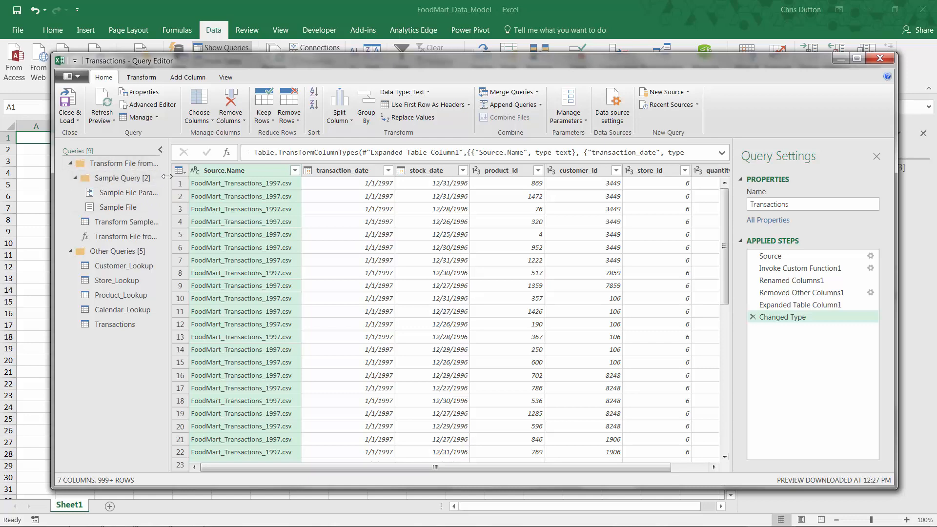
Step: Collapse the Transform File from Transactions group in the query list and reopen the Transactions query
drag(167, 176, 228, 174)
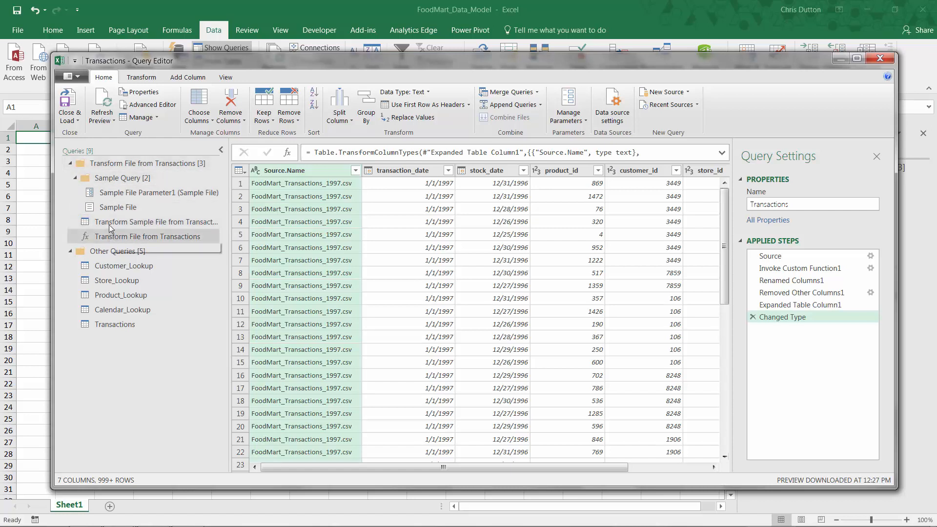
click(69, 163)
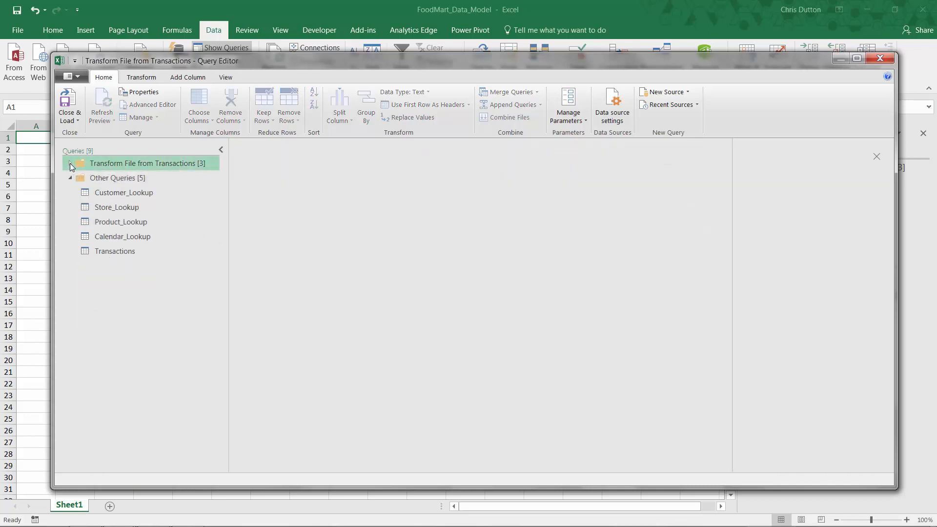
click(113, 252)
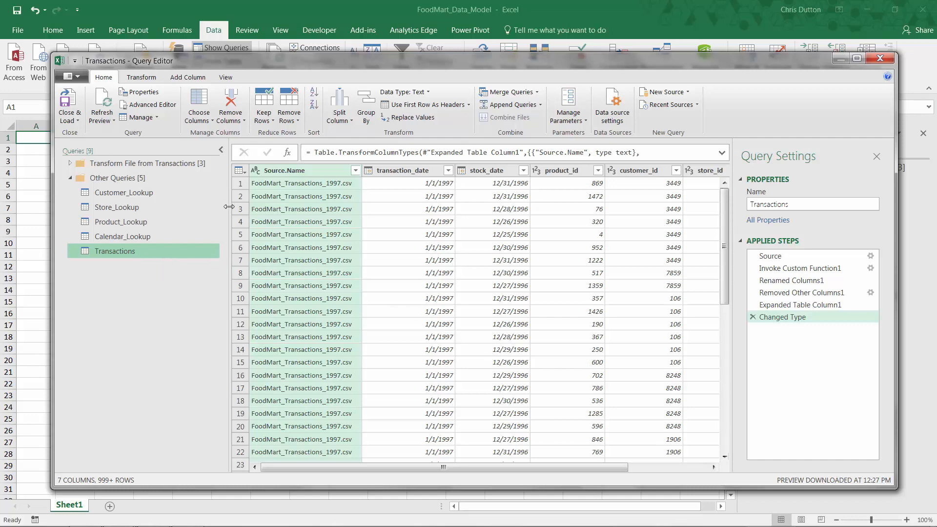
drag(228, 206, 168, 206)
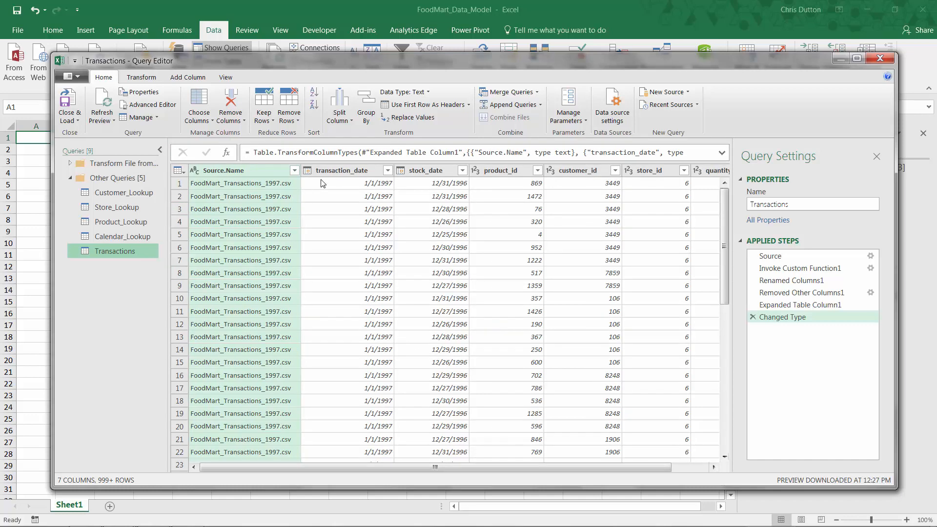
Step: Sort the Transactions query by transaction_date ascending, check it in descending order, and set it back to ascending
drag(420, 464, 497, 470)
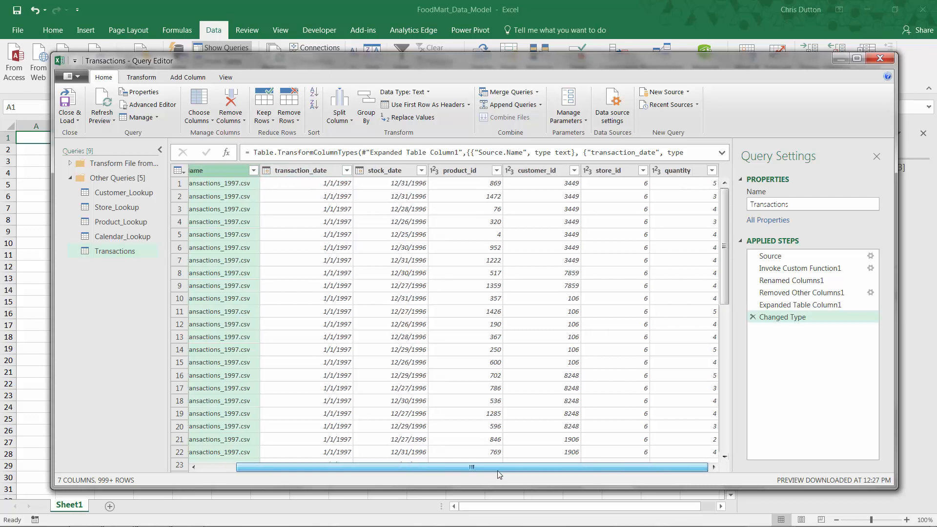
click(347, 171)
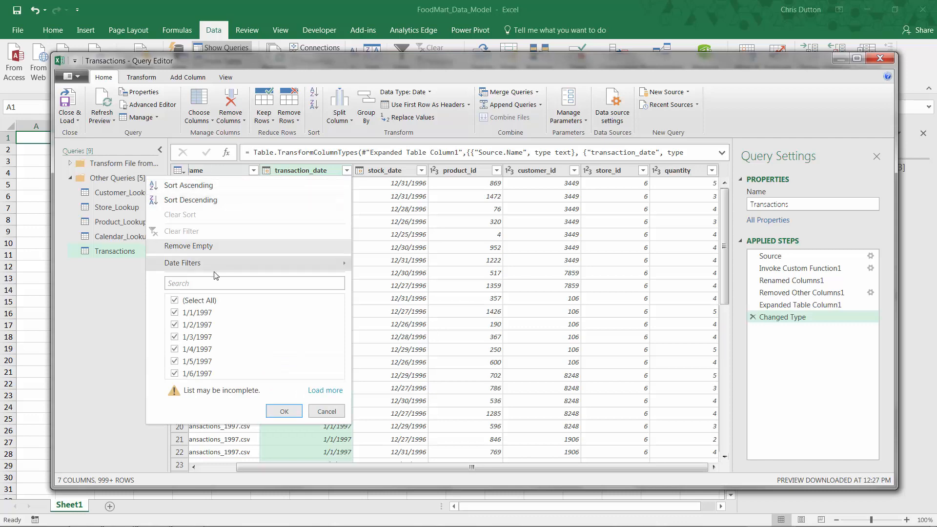
click(203, 184)
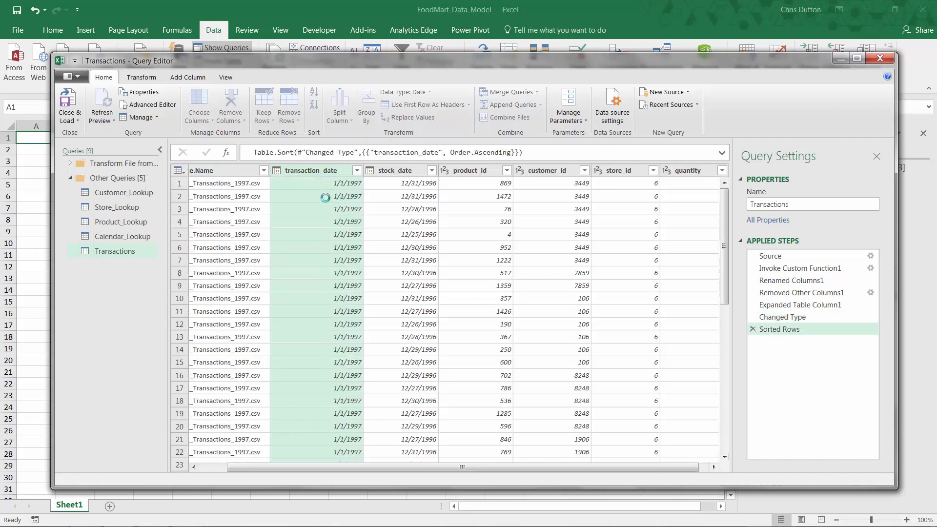
click(356, 170)
click(229, 201)
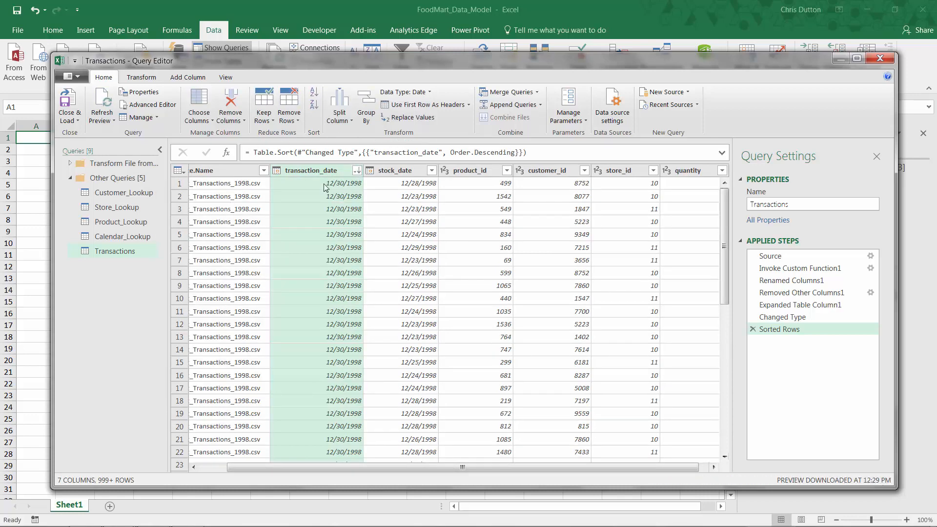
click(357, 171)
click(208, 186)
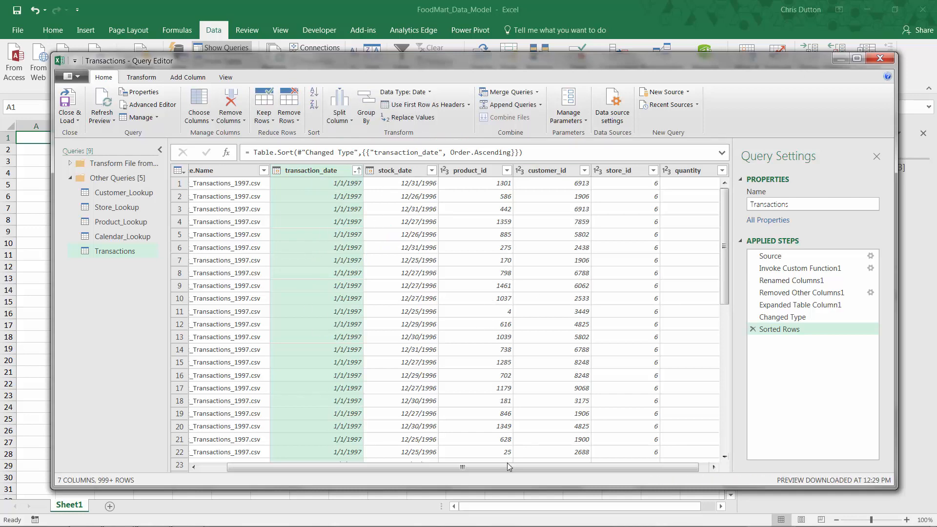
Step: Load the complete list of Source.Name filter values to check which files are included, and close it without filtering
drag(502, 465, 475, 466)
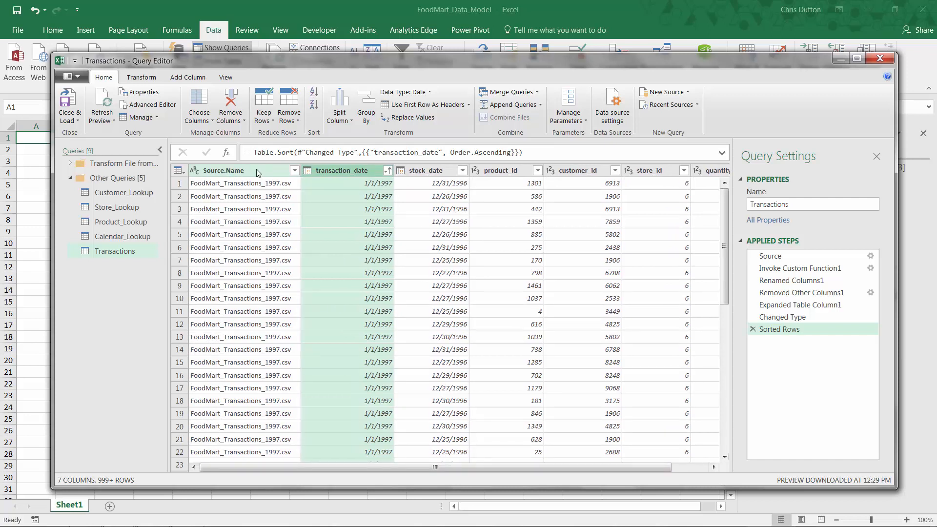
click(294, 170)
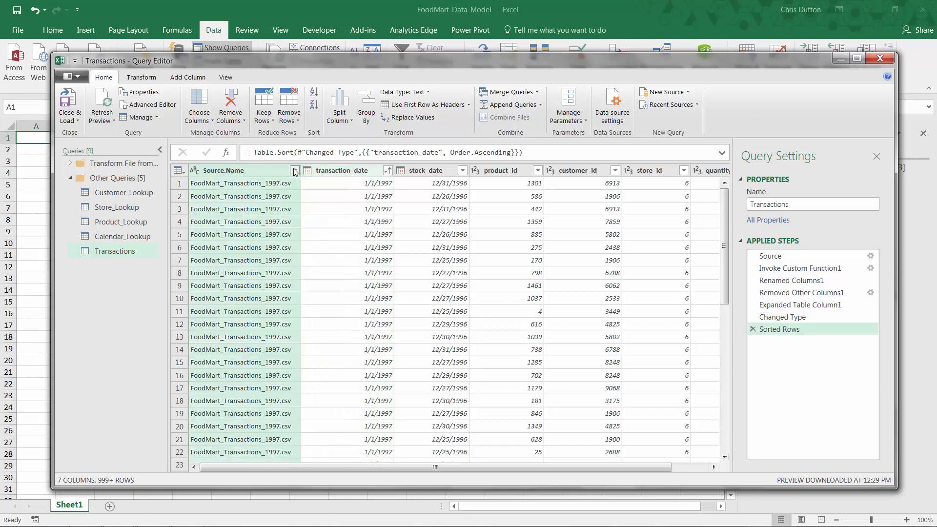
click(294, 170)
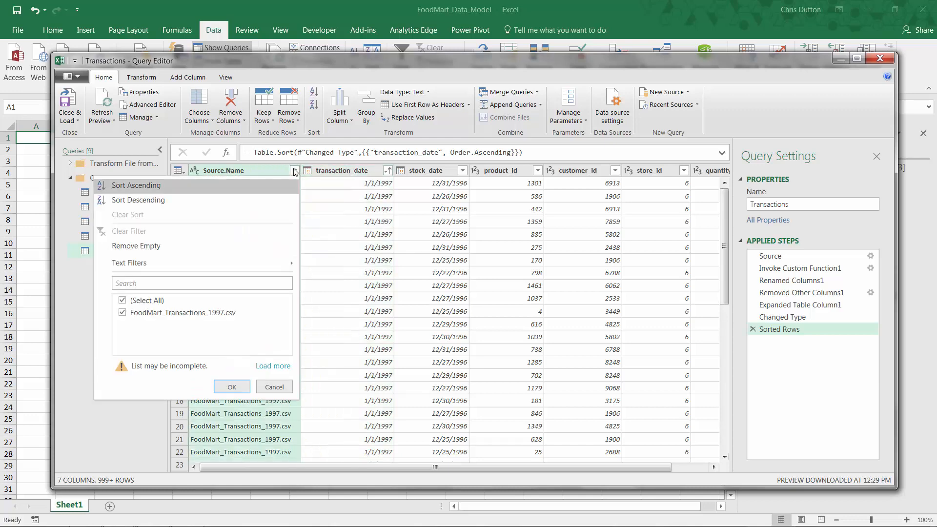
click(266, 367)
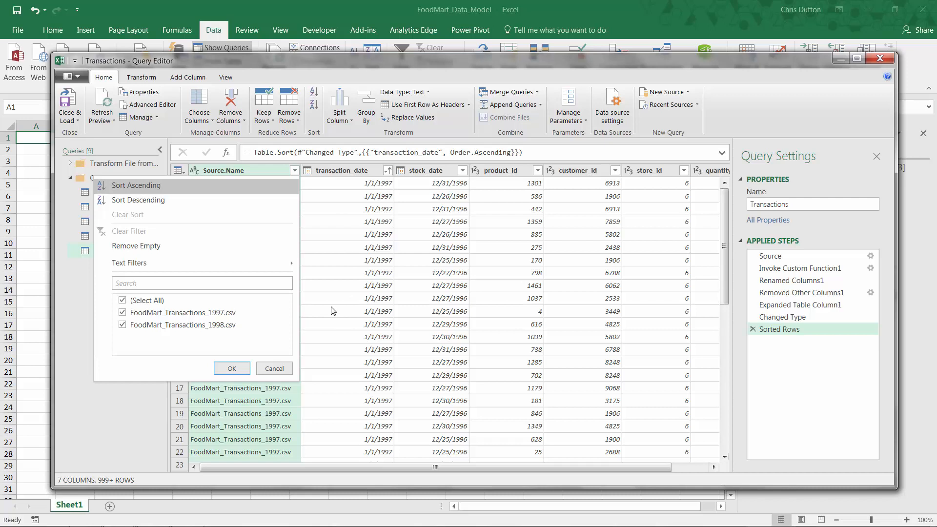
click(275, 370)
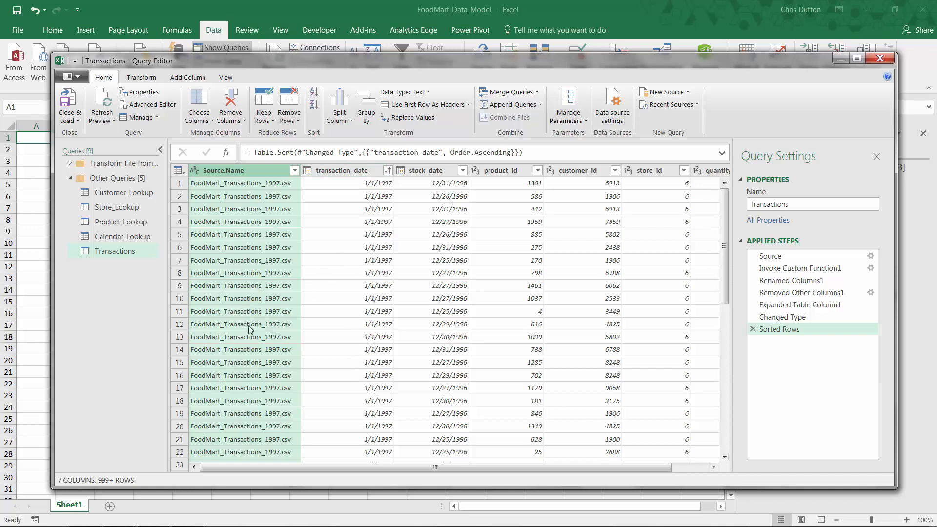
Step: Remove the Source.Name column from the Transactions query
right_click(271, 170)
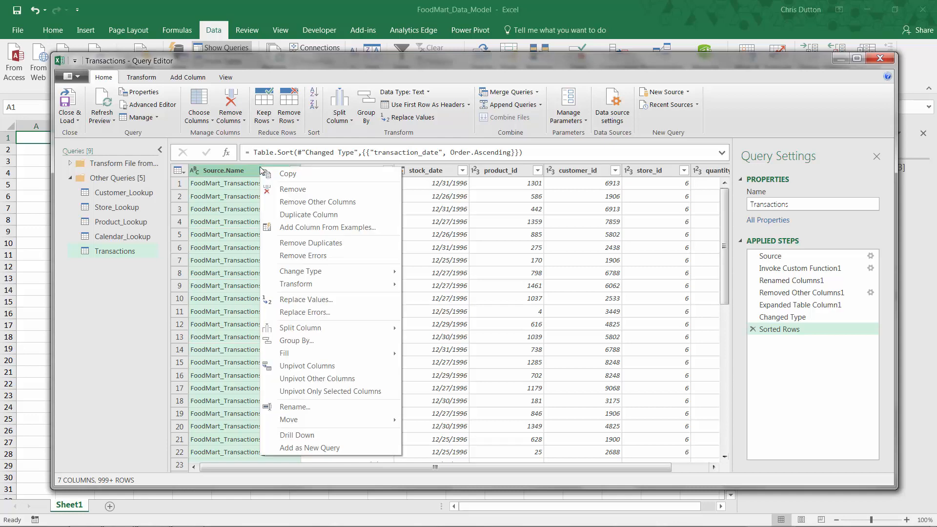
key(Escape)
key(Delete)
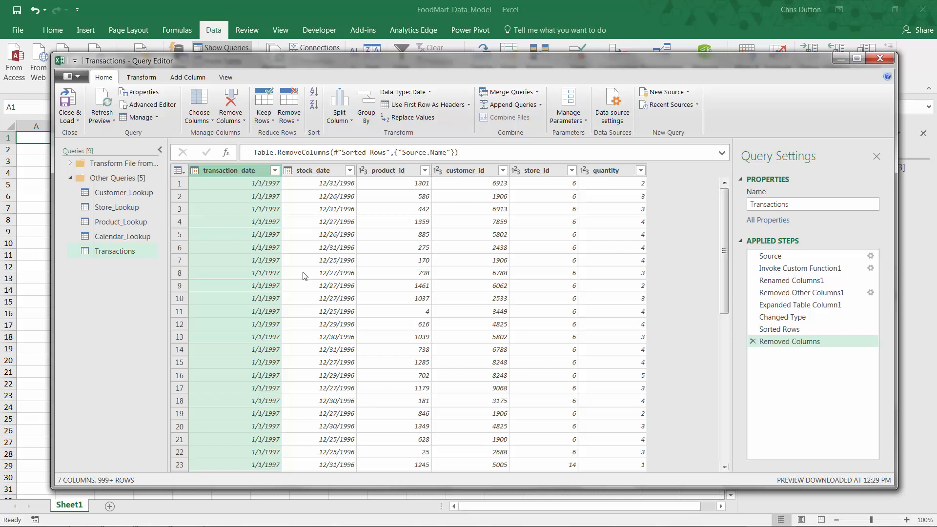
Step: Close the query editor and load Transactions as a connection only, adding its data to the Data Model
click(68, 118)
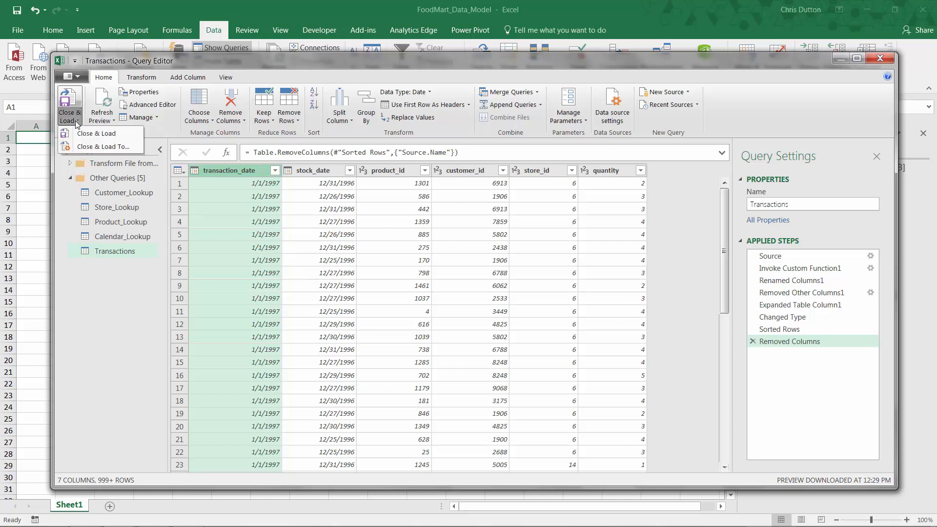
click(85, 146)
click(381, 229)
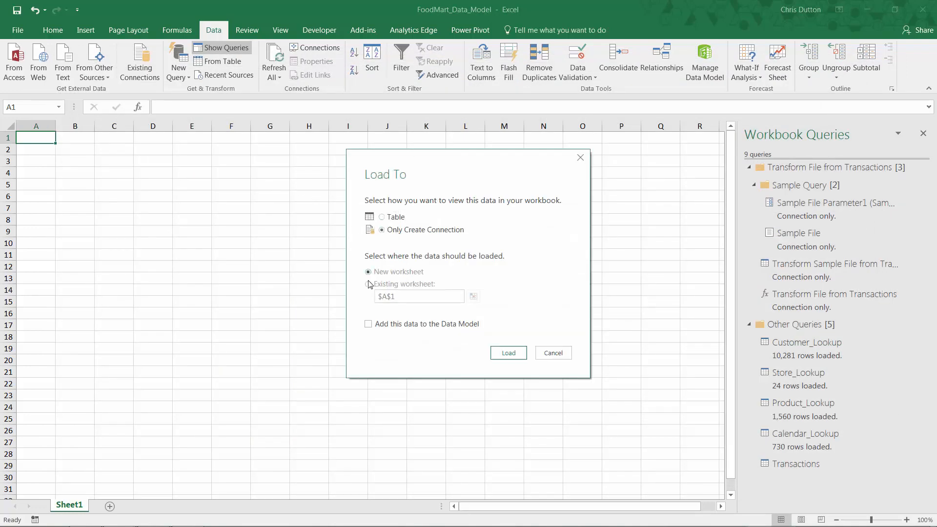
click(368, 323)
click(505, 351)
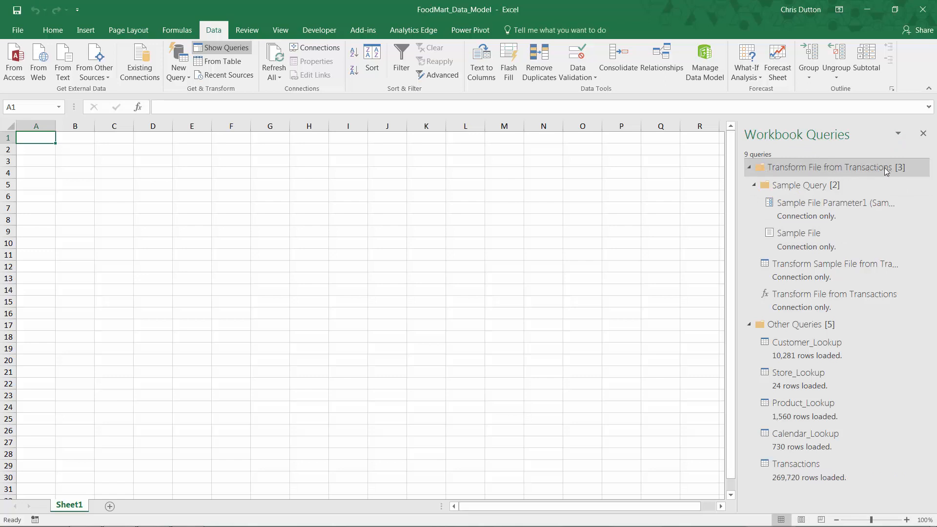
Step: Collapse the Transform File from Transactions group among the workbook queries and check the Transactions load status
mouse_move(822, 210)
click(750, 167)
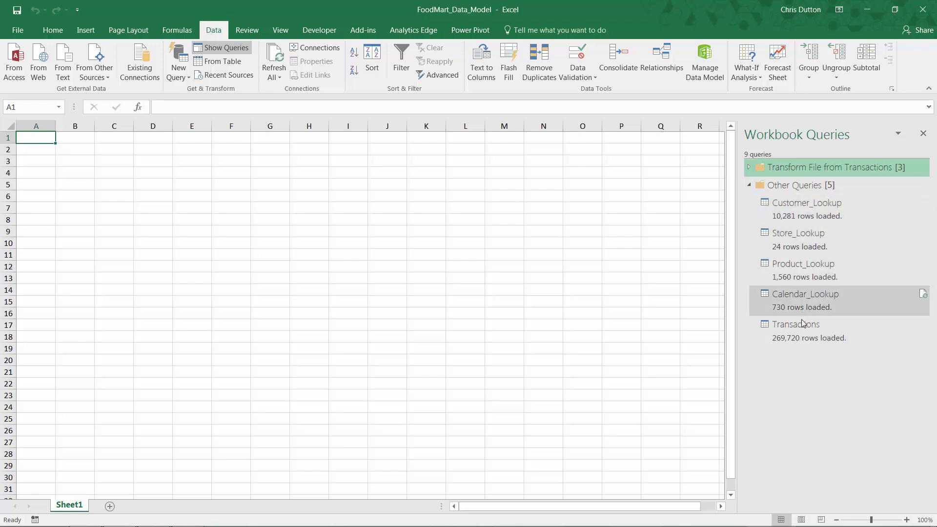
mouse_move(804, 341)
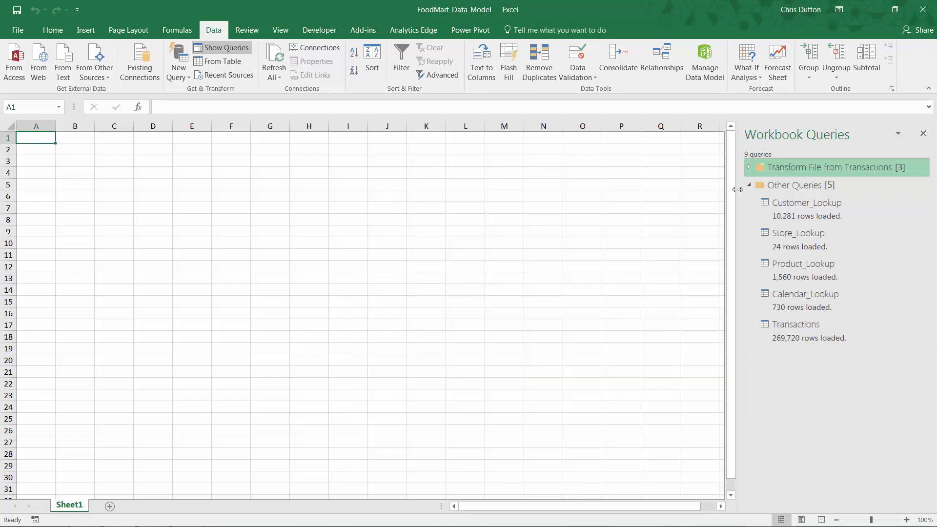
Step: Open the Data Model in Power Pivot and check the range of transaction_date values in the Transactions table without filtering
click(705, 63)
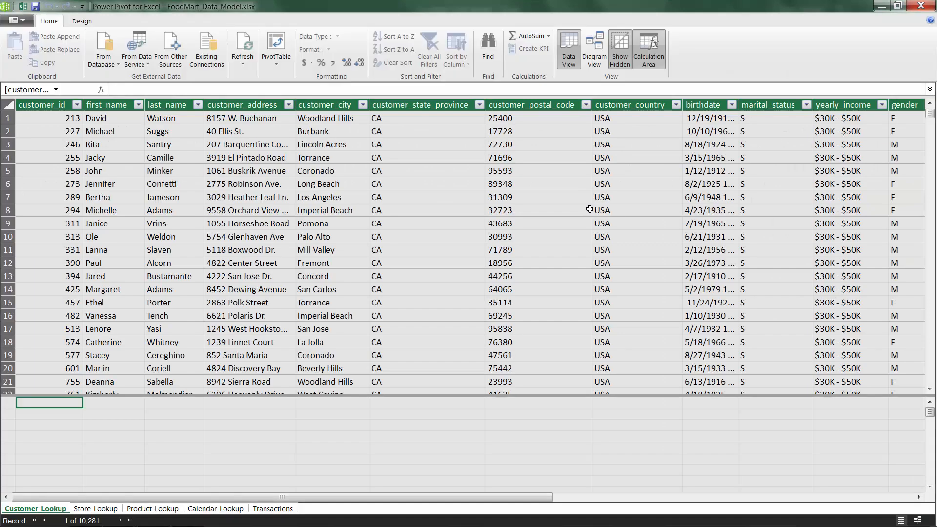
click(269, 509)
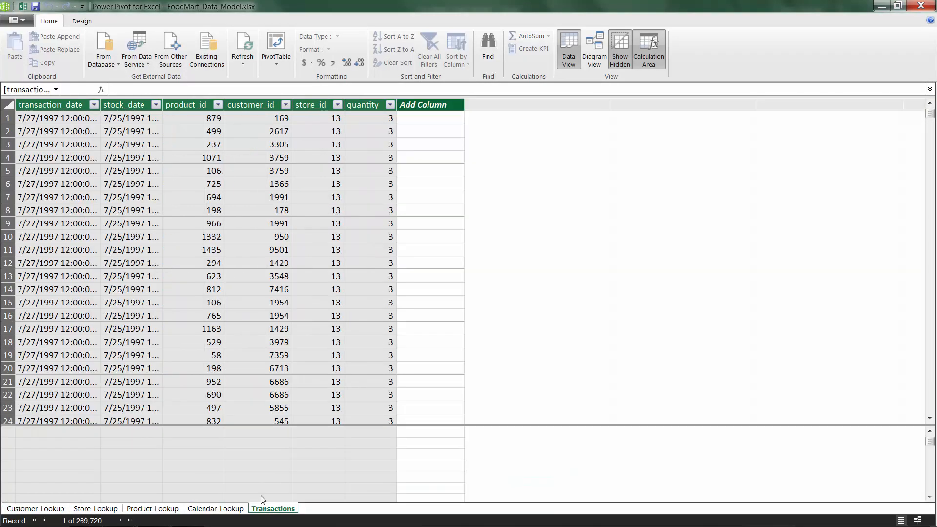
click(94, 104)
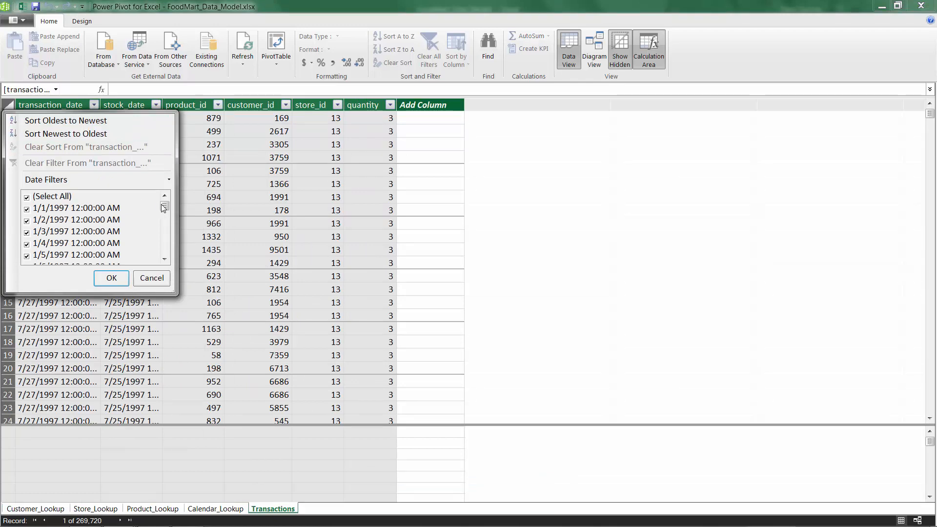
drag(164, 206, 157, 251)
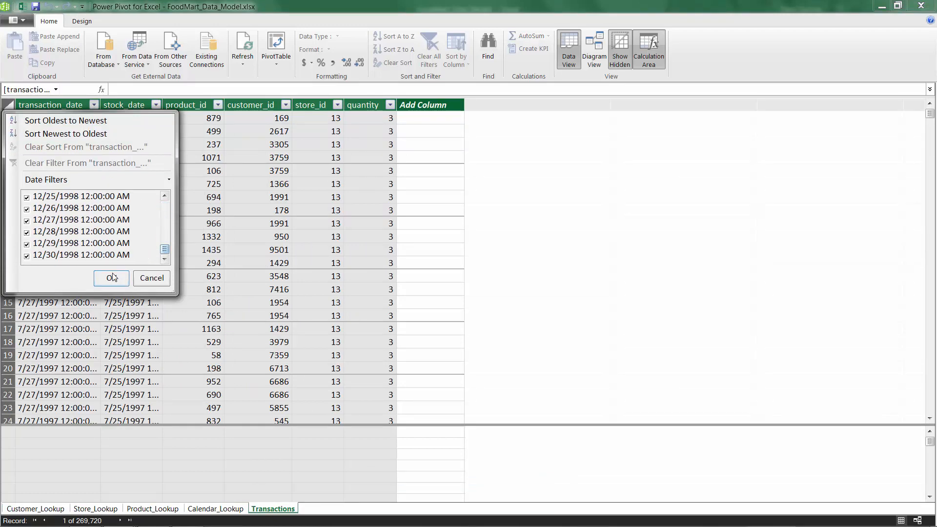
click(151, 277)
Step: Close the Power Pivot window and save the FoodMart_Data_Model workbook
click(930, 6)
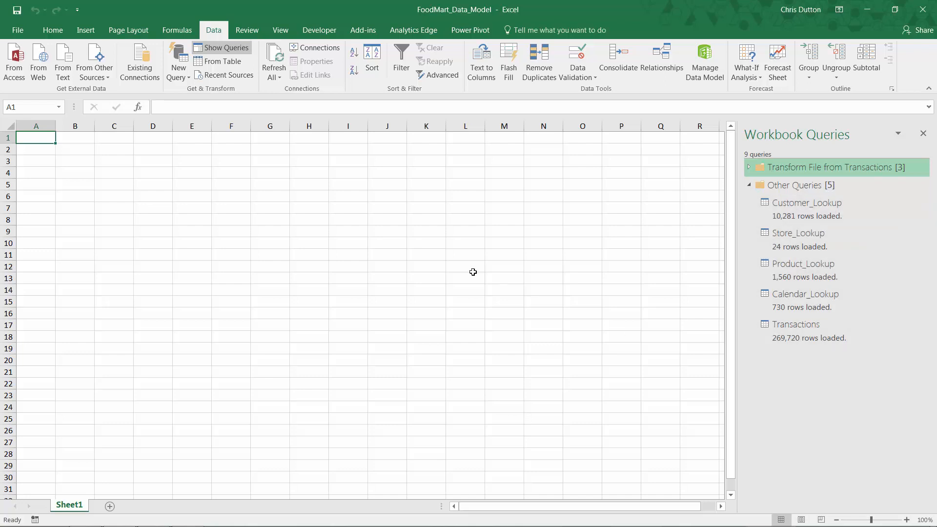
click(18, 11)
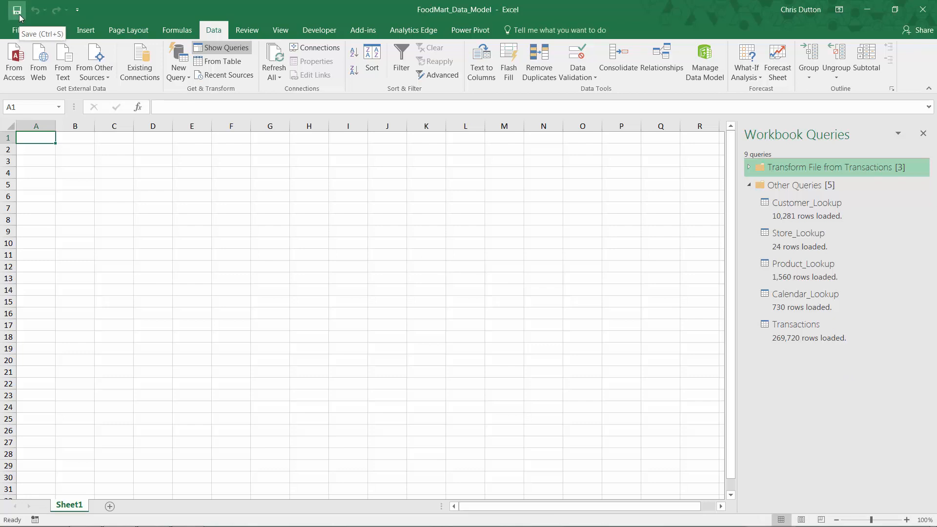